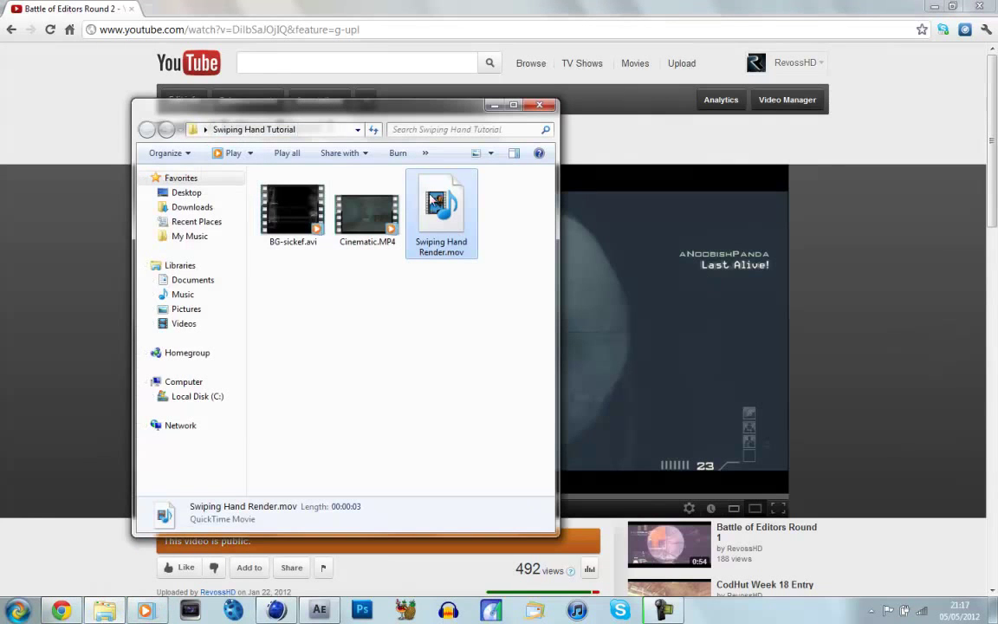
# Review the length and details of BG-sickef.avi, Cinematic.MP4 and Swiping Hand Render.mov in Explorer.
pyautogui.click(255, 130)
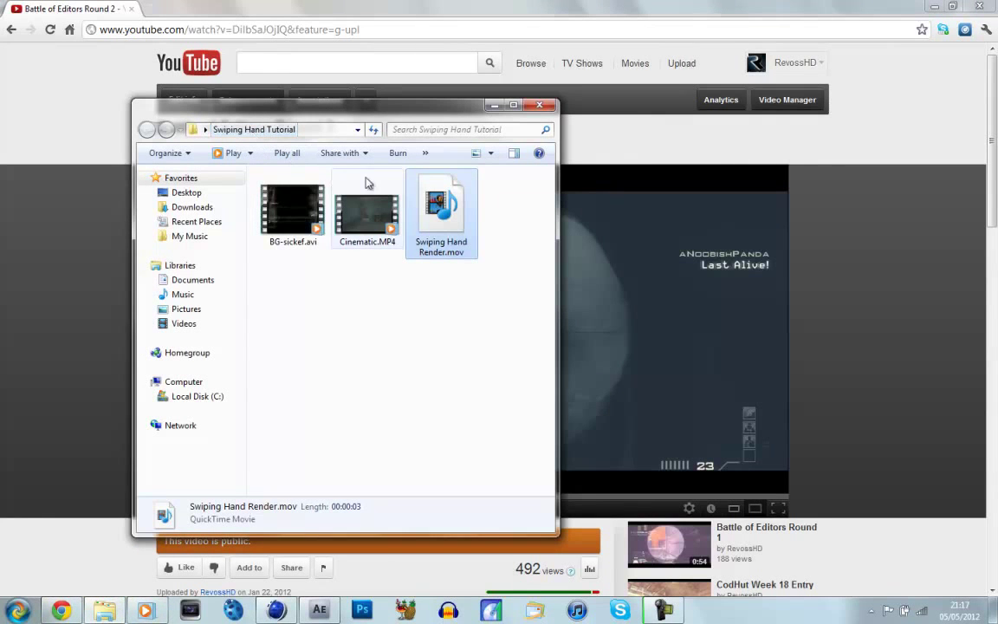
pyautogui.click(293, 210)
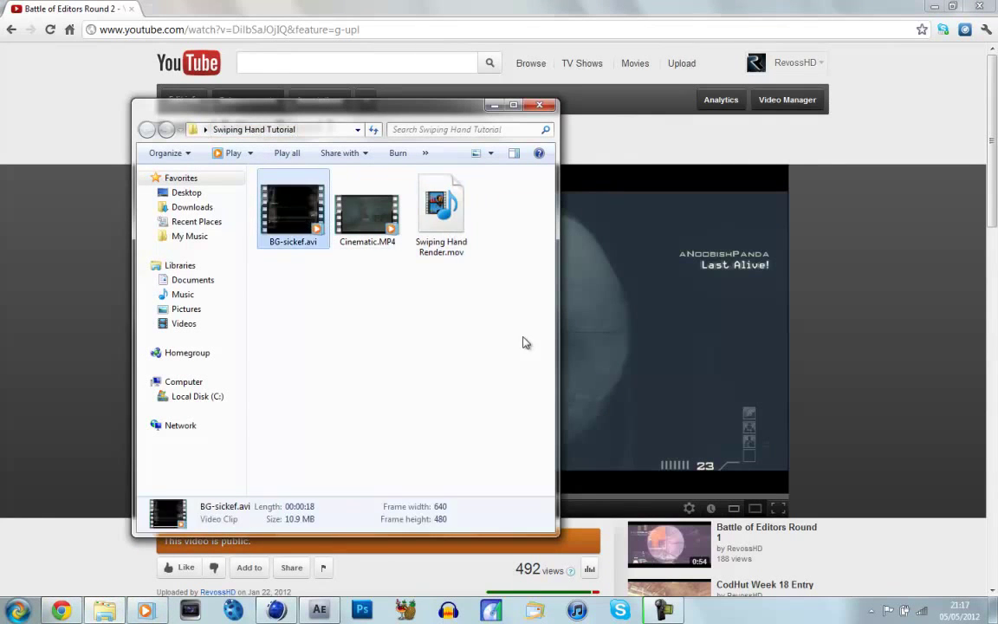
pyautogui.click(320, 319)
pyautogui.click(265, 192)
pyautogui.click(364, 236)
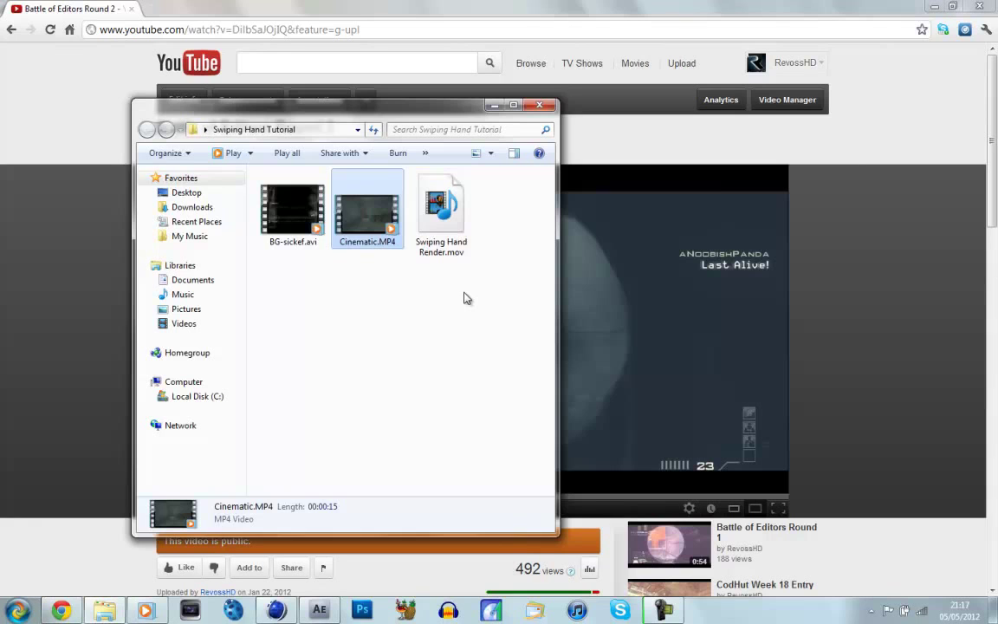
pyautogui.click(424, 207)
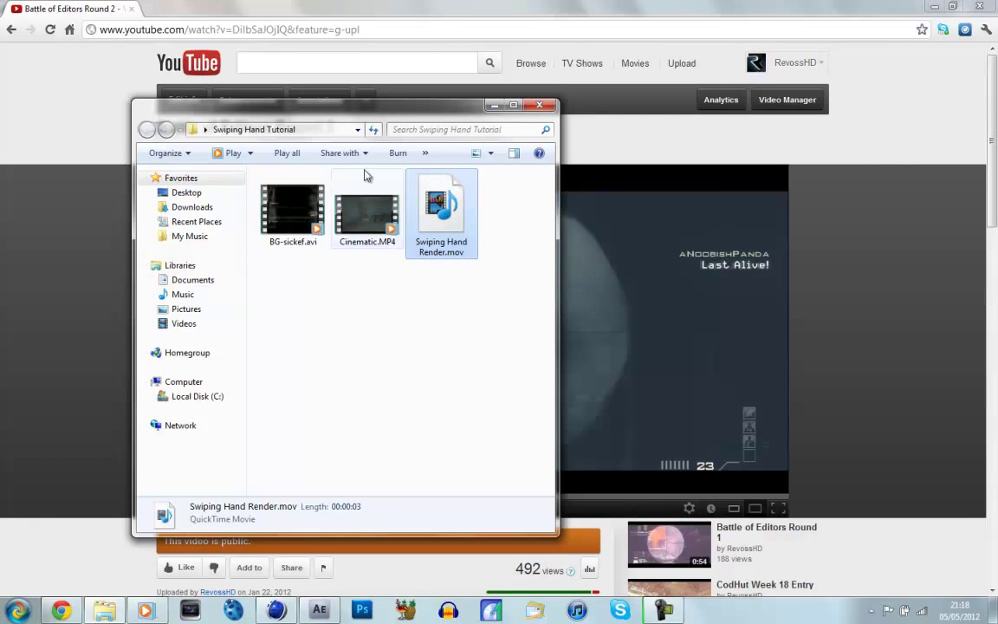
# Rewind the Cinema 4D hand animation to its start, then minimize Cinema 4D and the clips folder.
pyautogui.click(390, 555)
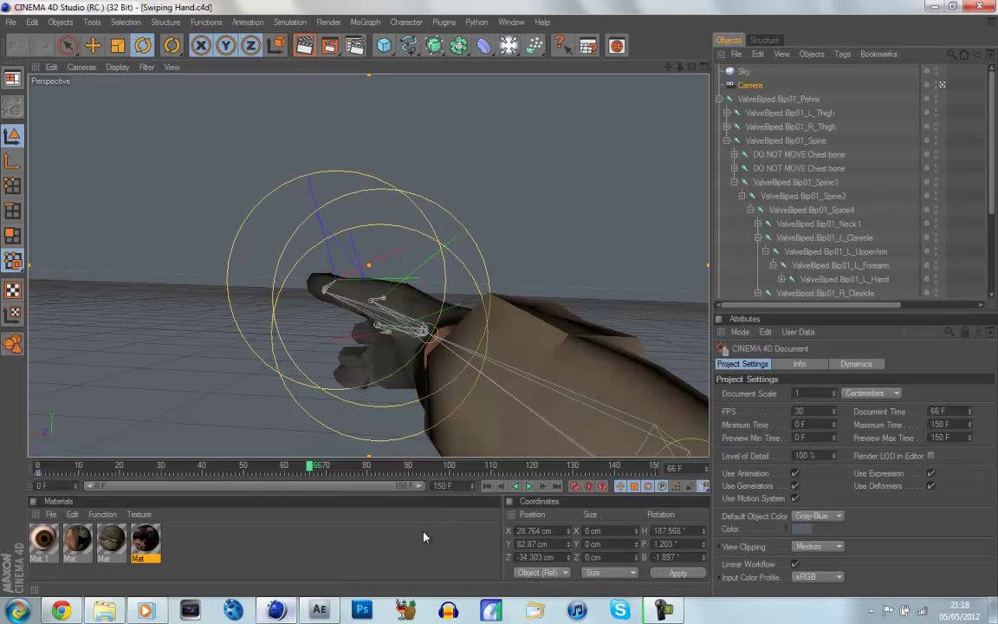
pyautogui.moveTo(41, 467); pyautogui.dragTo(528, 468)
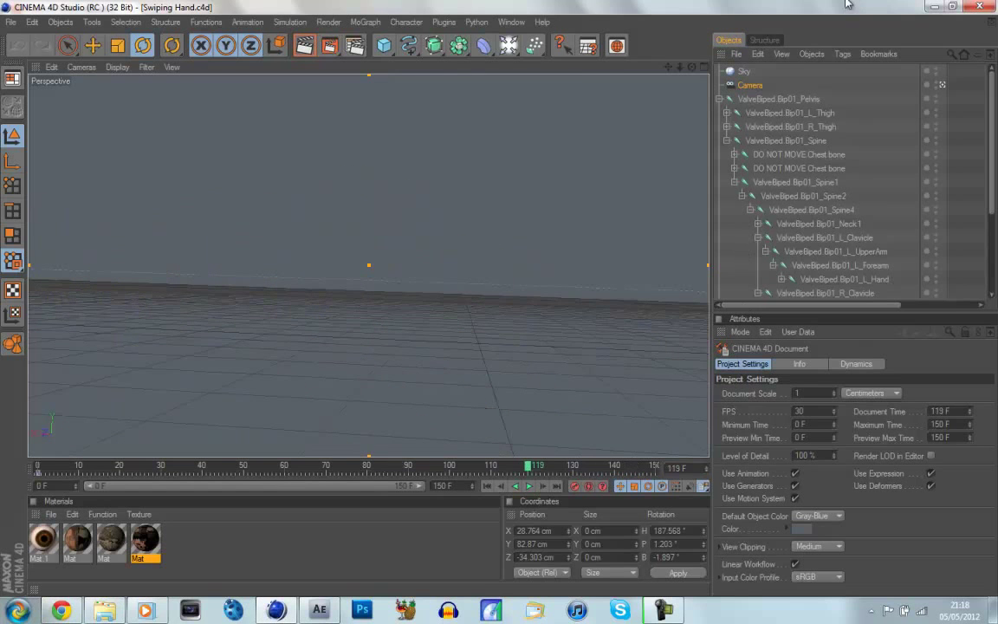
pyautogui.click(931, 6)
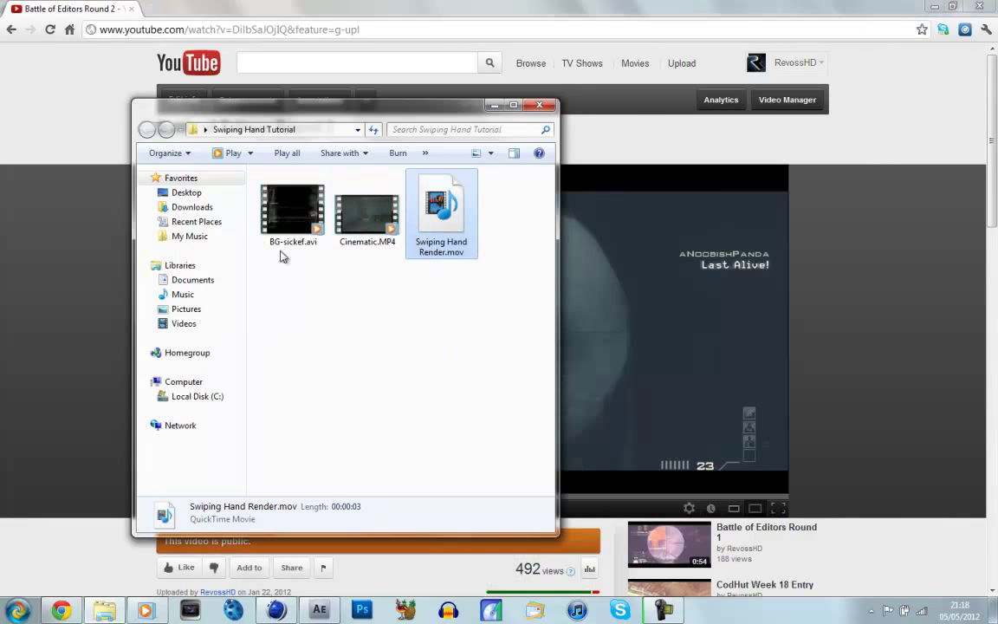
pyautogui.click(494, 105)
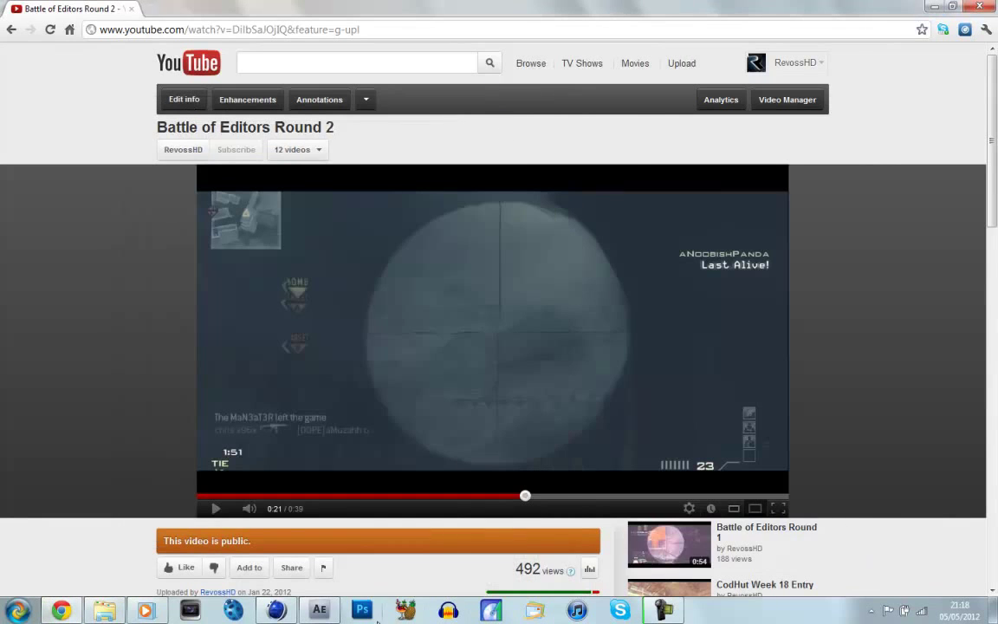
# Build a Cinematic composition from Cinematic.MP4 and scrub through it, ending near three seconds.
pyautogui.click(319, 610)
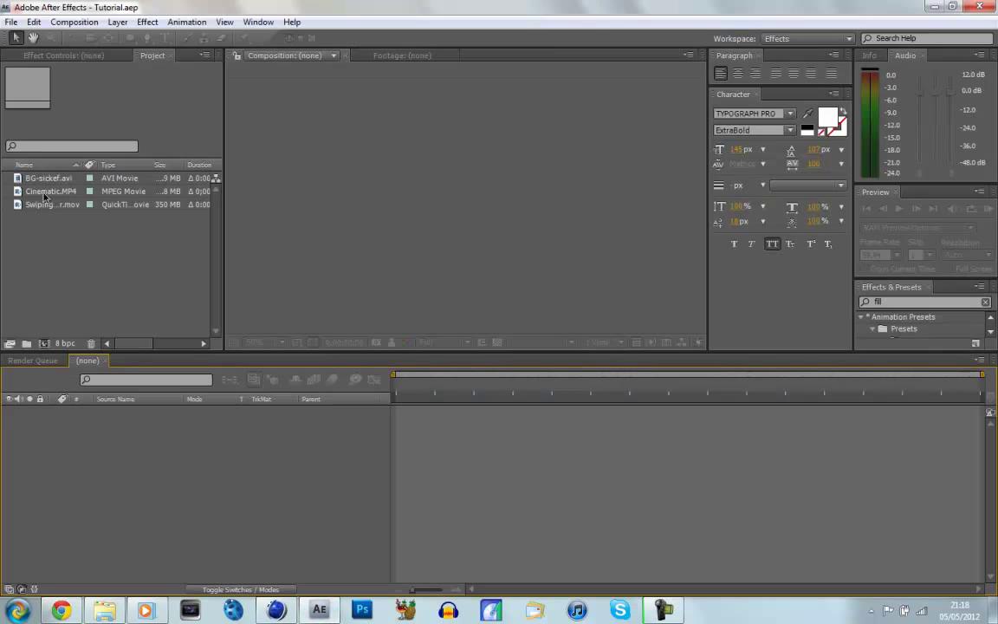
pyautogui.click(79, 178)
pyautogui.click(52, 188)
pyautogui.keyDown('ctrl'); pyautogui.click(52, 188); pyautogui.keyUp('ctrl')
pyautogui.moveTo(59, 194); pyautogui.dragTo(45, 344)
pyautogui.moveTo(398, 394); pyautogui.dragTo(962, 385)
pyautogui.moveTo(845, 392); pyautogui.dragTo(521, 392)
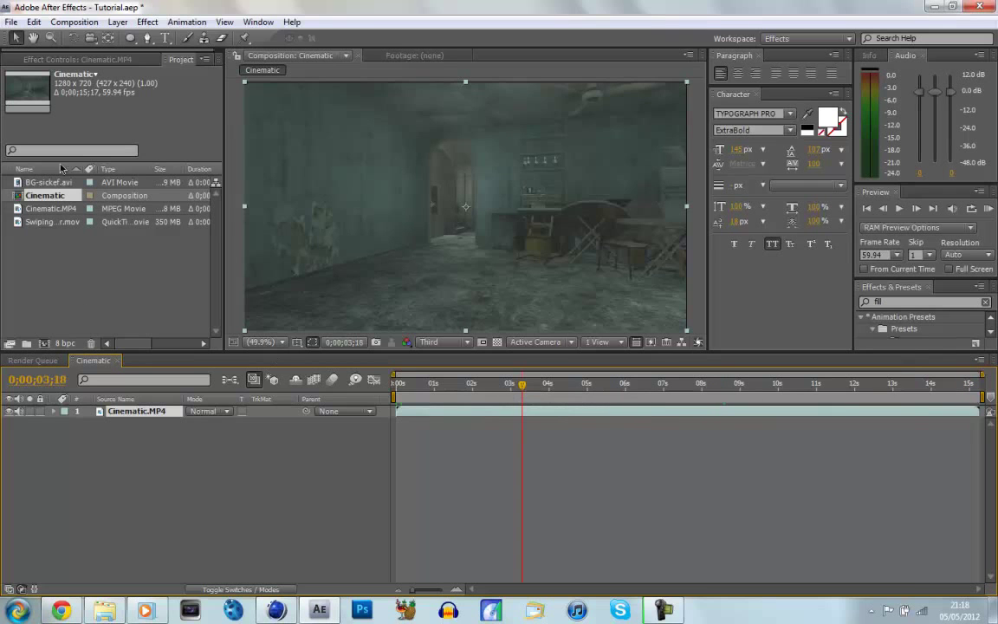
# Create a new composition named 'Screen 1' at 1280x720, 59.94 fps, 10 seconds long.
pyautogui.click(73, 21)
pyautogui.click(82, 36)
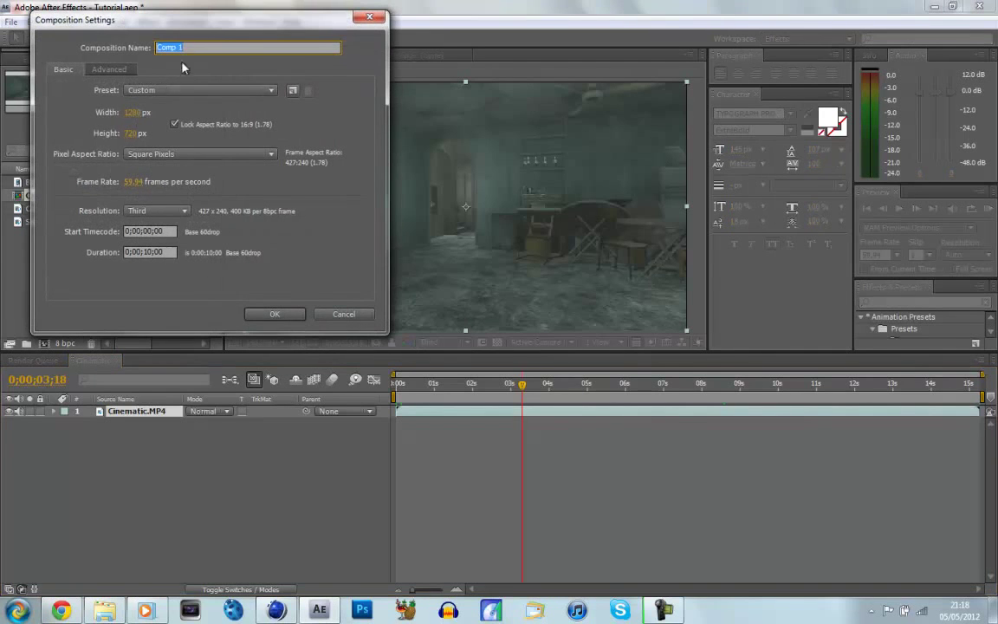
pyautogui.write('Screen 1')
pyautogui.click(275, 314)
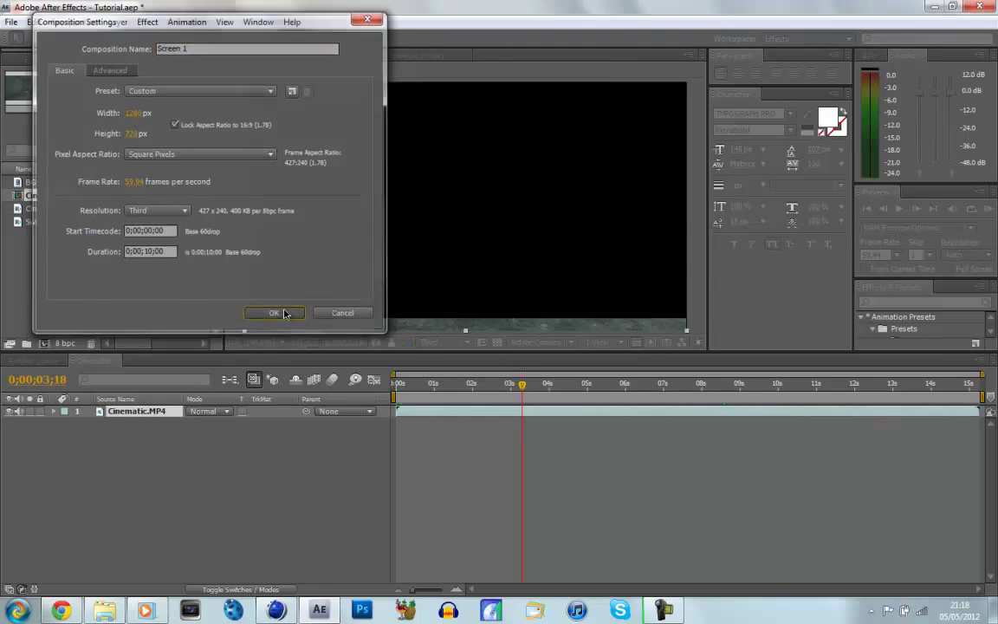
# Add a full-size black solid layer to Screen 1 and duplicate it with Ctrl+D.
pyautogui.rightClick(240, 447)
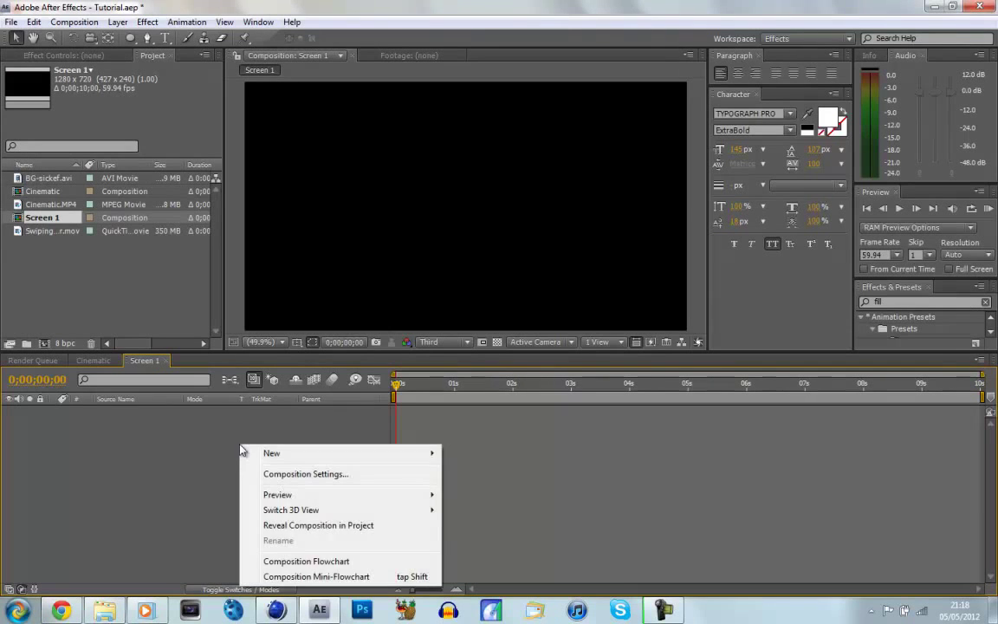
pyautogui.moveTo(384, 459)
pyautogui.click(474, 488)
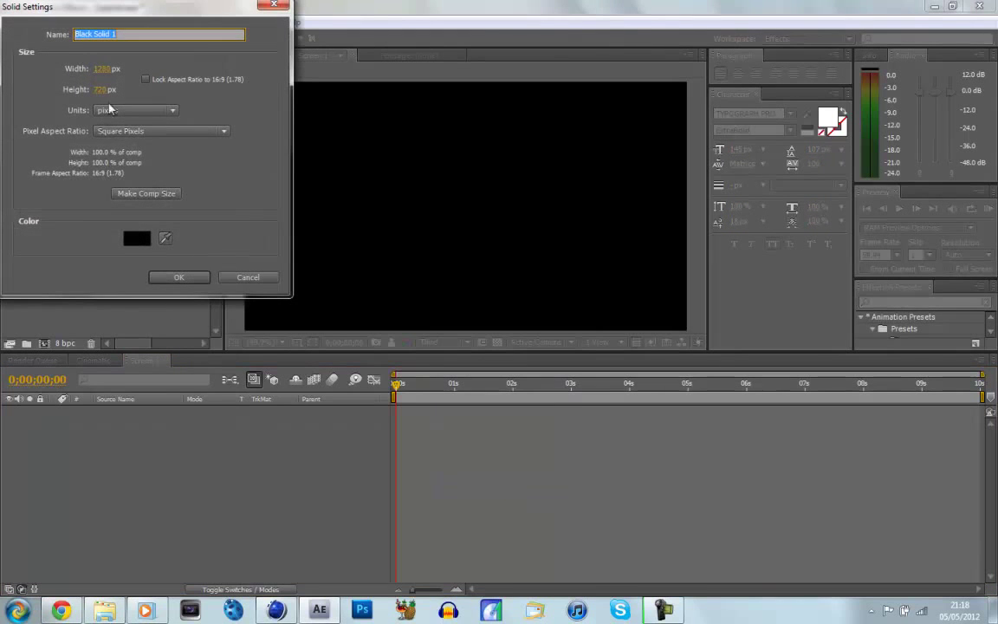
pyautogui.click(179, 277)
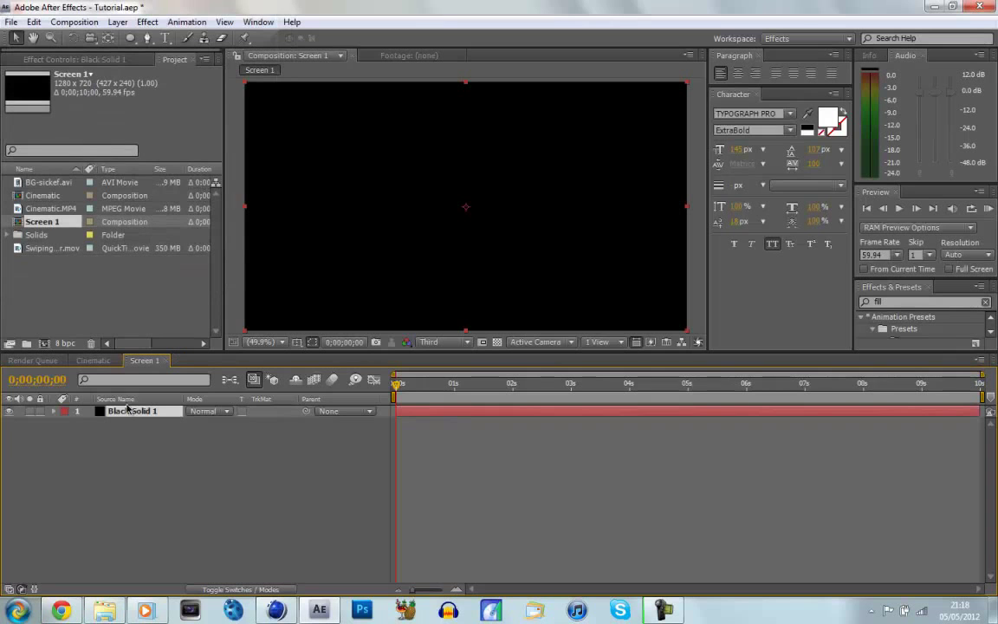
pyautogui.hotkey('ctrl', 'd')
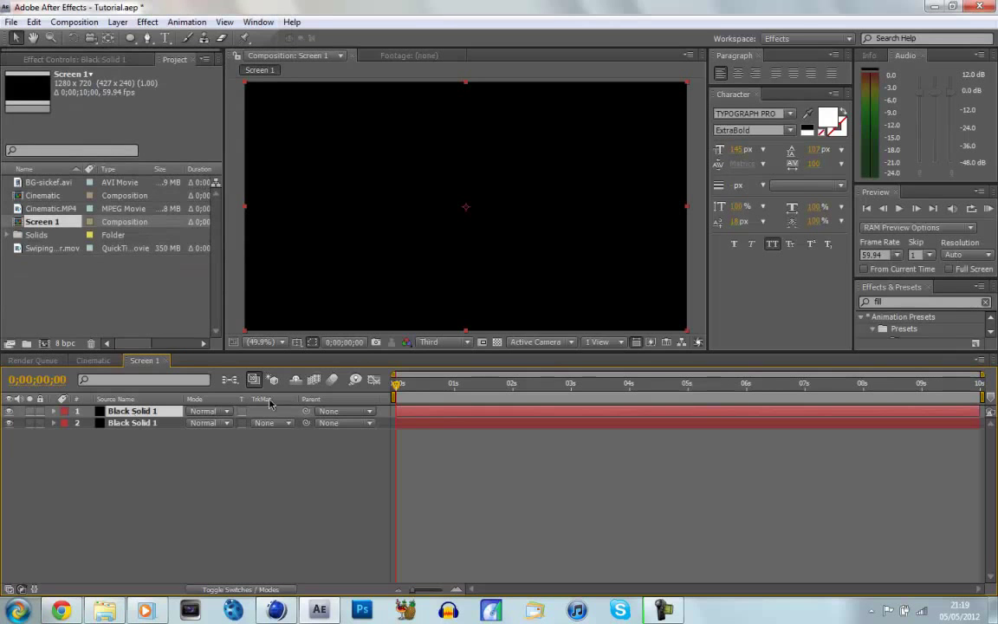
pyautogui.moveTo(909, 181); pyautogui.dragTo(910, 123)
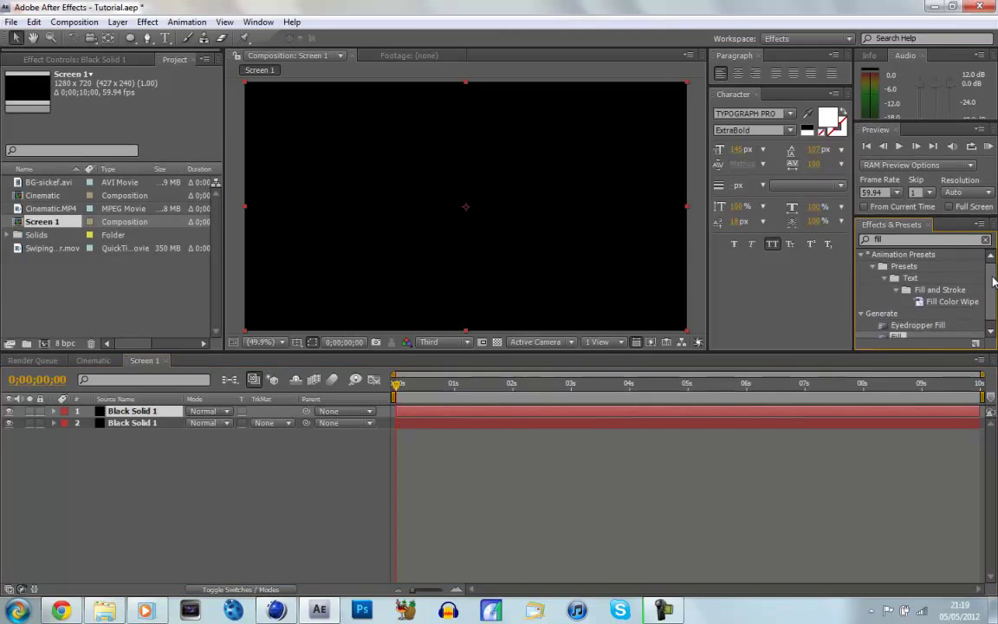
# Apply a Fill effect to the top black solid and set its colour to blue 0084FF.
pyautogui.click(896, 334)
pyautogui.moveTo(896, 334); pyautogui.dragTo(136, 411)
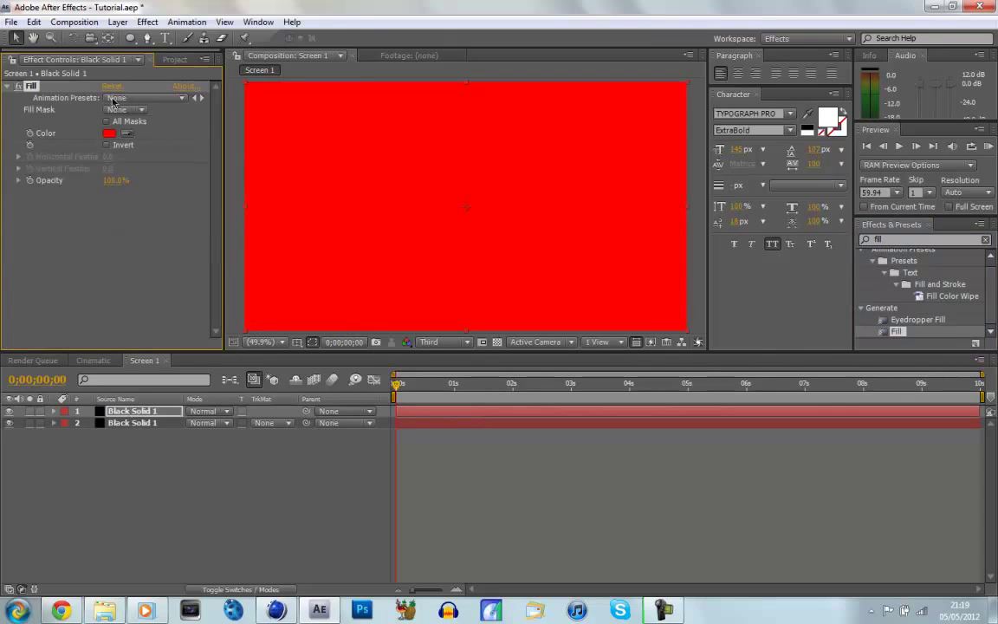
pyautogui.click(109, 133)
pyautogui.moveTo(210, 114)
pyautogui.mouseDown()
pyautogui.moveTo(214, 99)
pyautogui.moveTo(214, 123)
pyautogui.mouseUp()
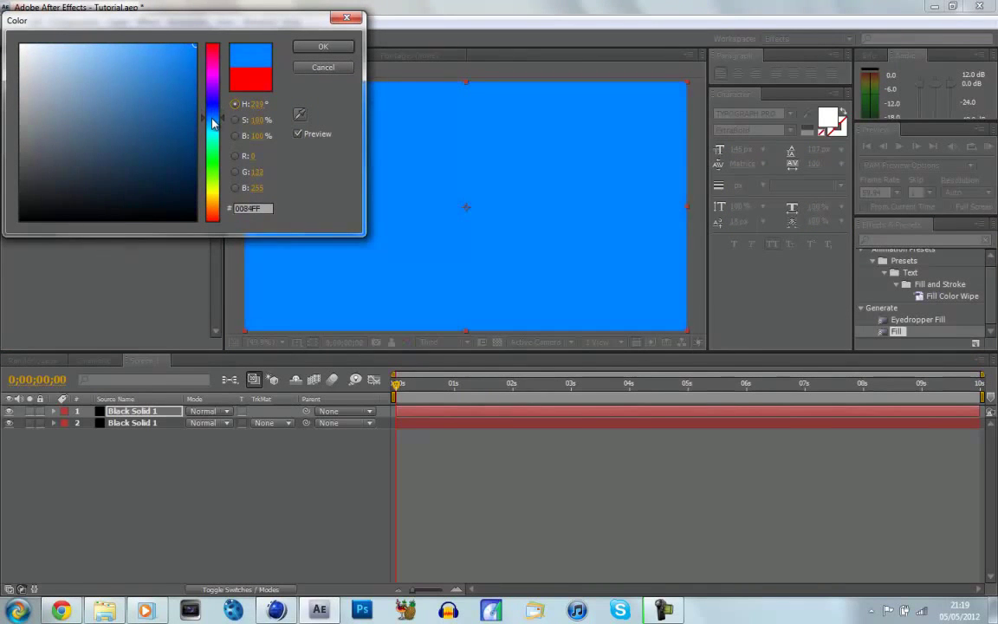
pyautogui.click(324, 46)
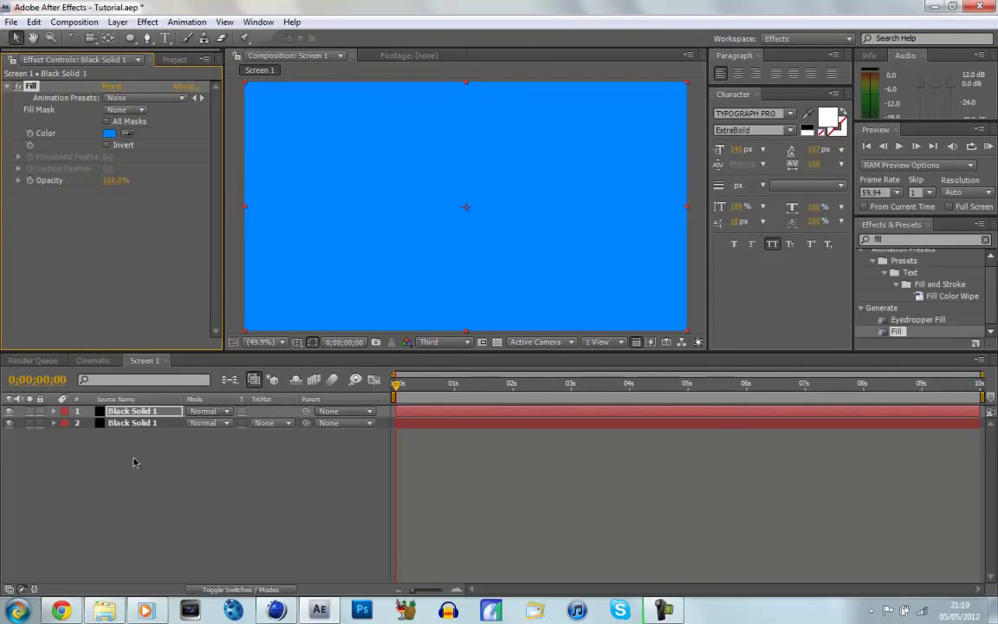
pyautogui.click(130, 39)
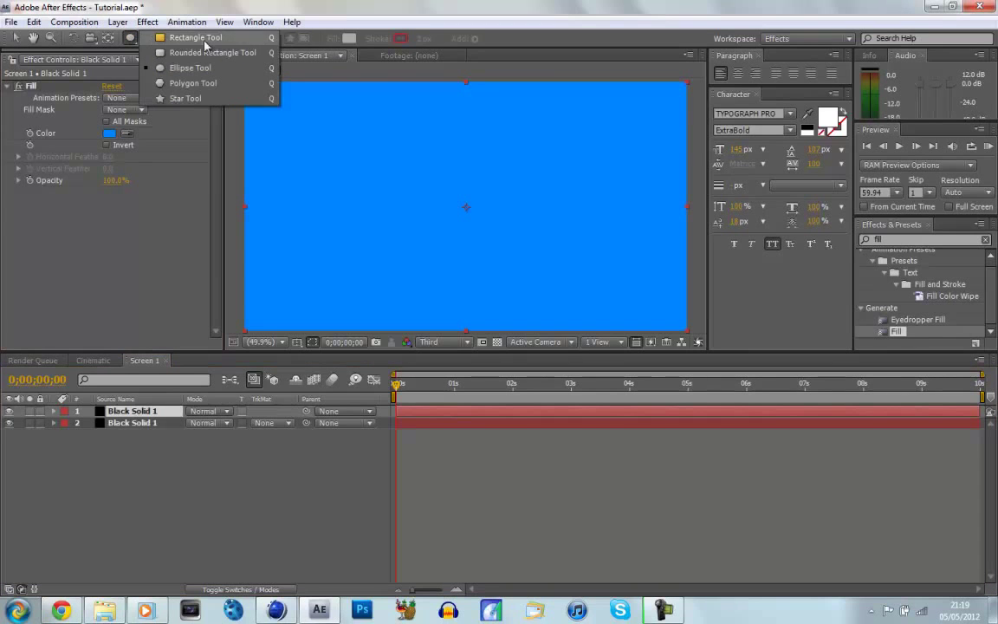
# Add a layer-sized oval mask to the blue solid and feather it to about 607 px.
pyautogui.click(192, 70)
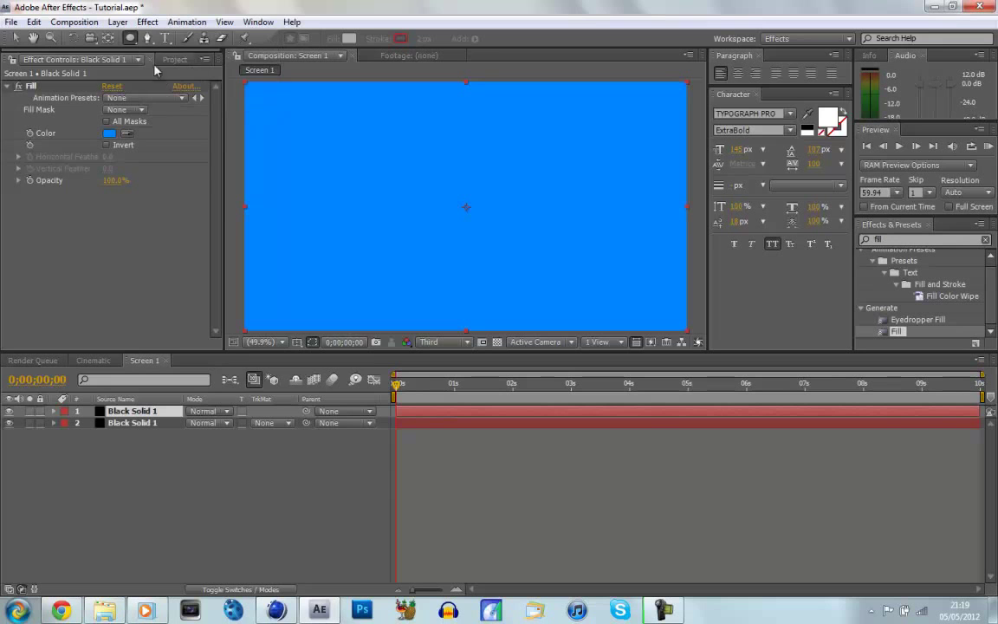
pyautogui.doubleClick(130, 39)
pyautogui.press('v')
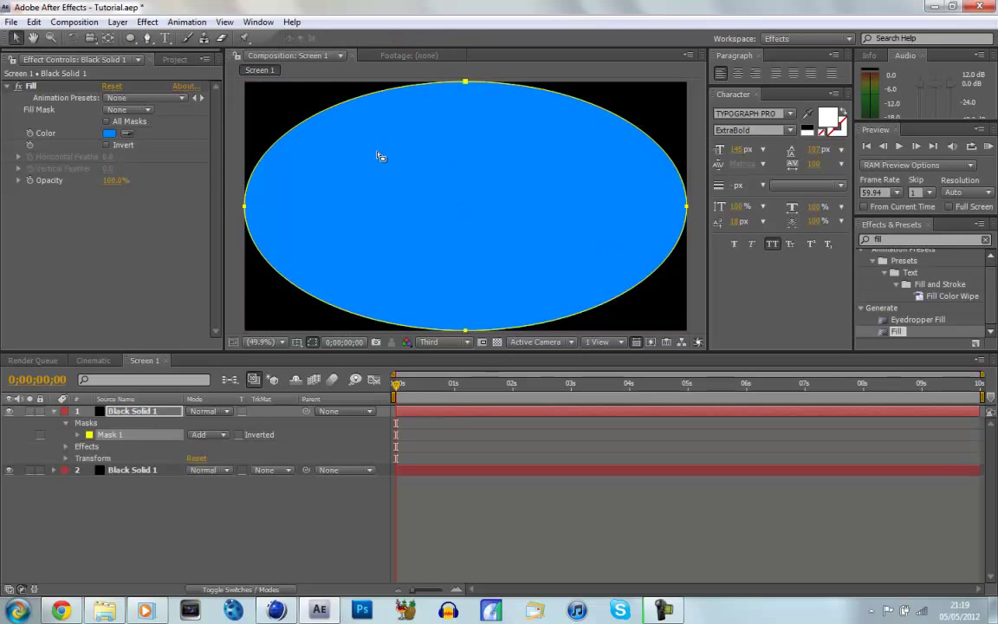
pyautogui.click(77, 434)
pyautogui.moveTo(218, 459); pyautogui.dragTo(525, 442)
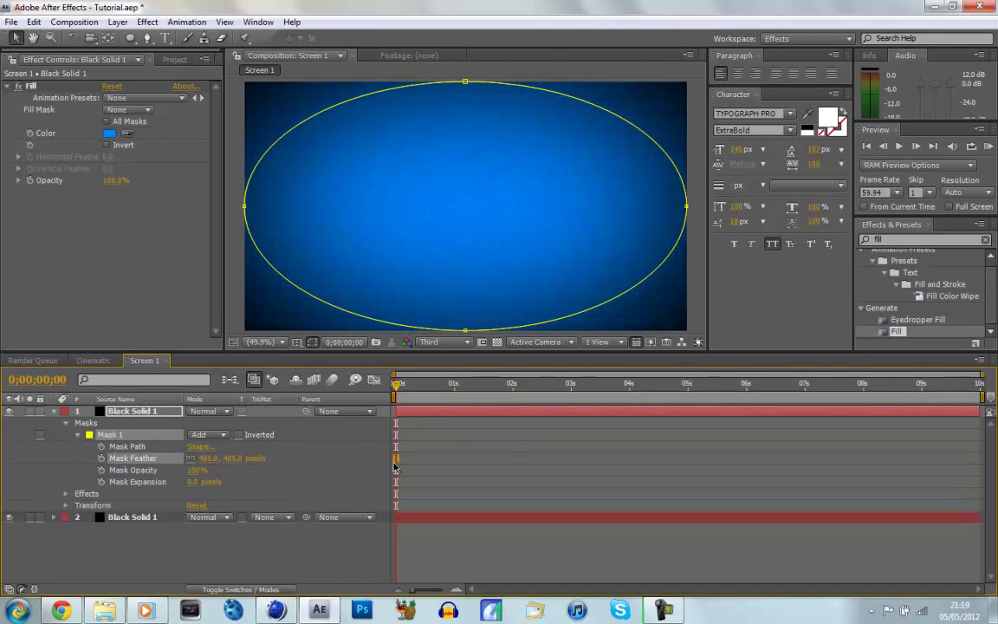
pyautogui.moveTo(223, 458); pyautogui.dragTo(280, 458)
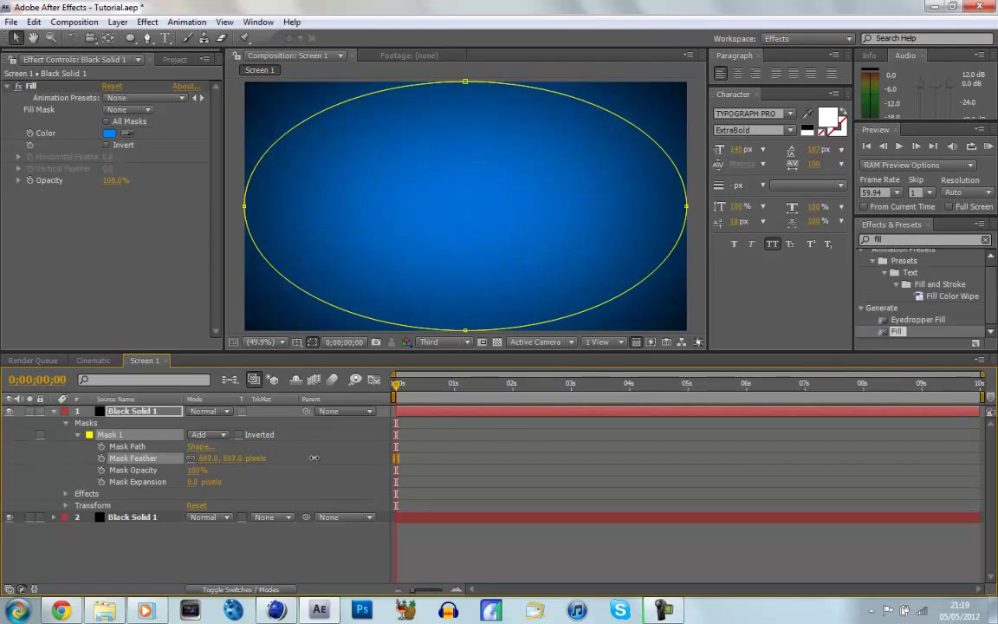
pyautogui.click(222, 568)
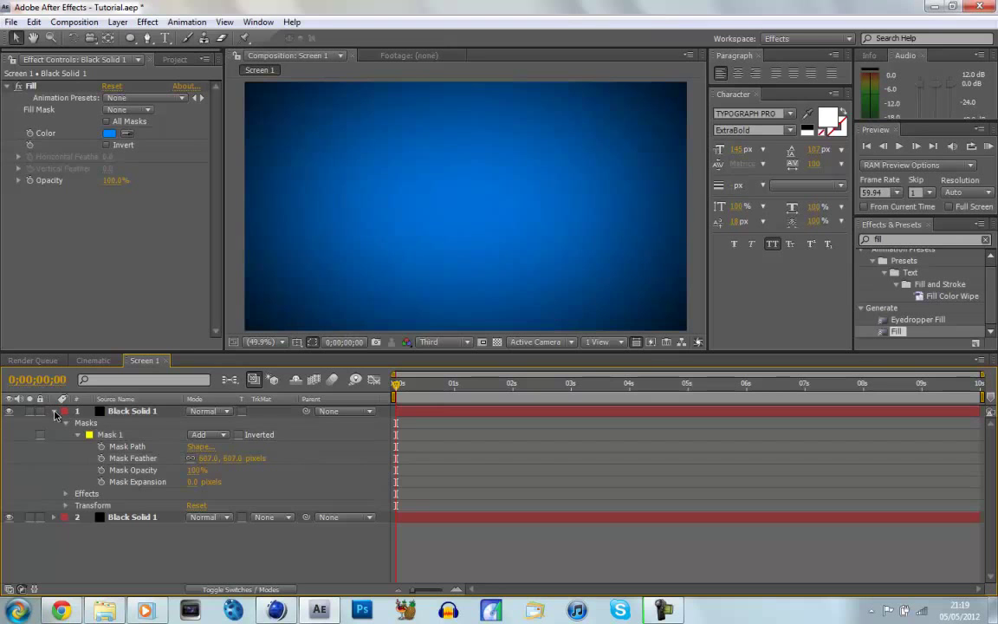
pyautogui.click(54, 413)
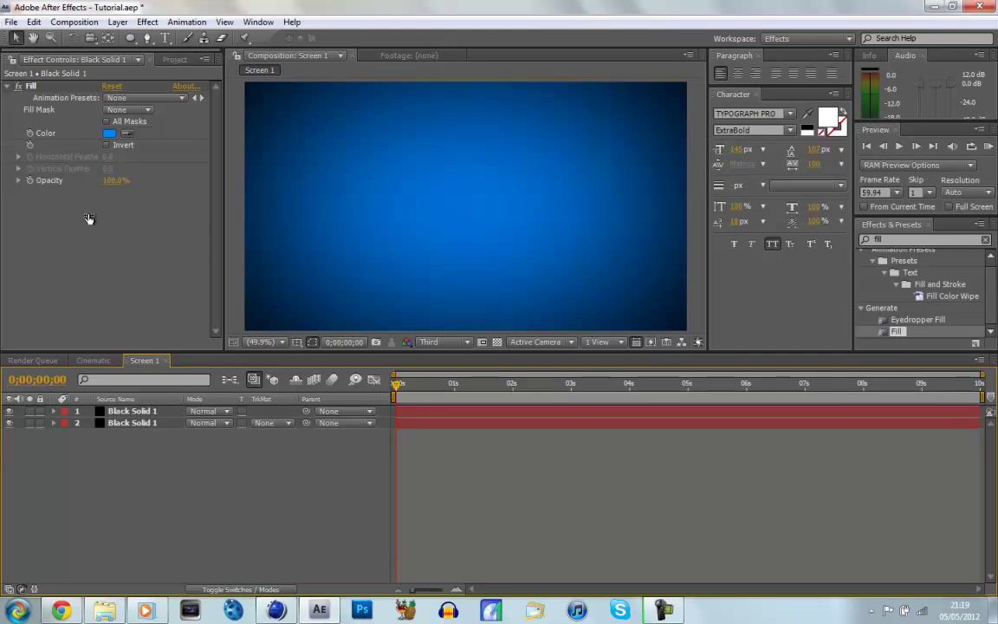
# Place BG-sickef.avi in the composition as the top layer and scale it to fill the frame.
pyautogui.click(174, 59)
pyautogui.moveTo(76, 187); pyautogui.dragTo(147, 408)
pyautogui.moveTo(576, 130); pyautogui.dragTo(690, 85)
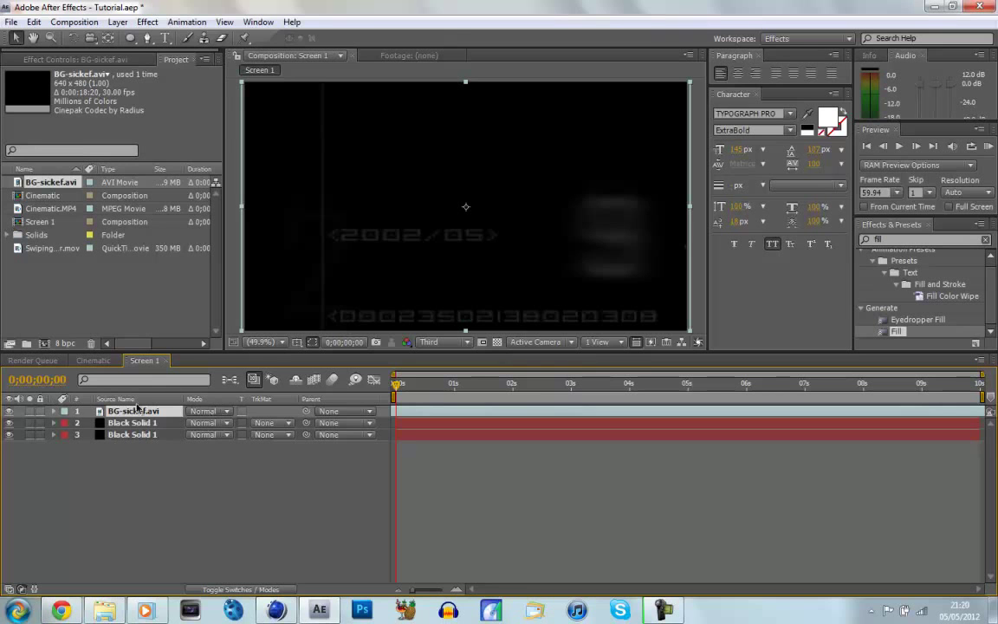
# Set the BG-sickef.avi layer's blend mode to Add and preview the animation.
pyautogui.click(222, 416)
pyautogui.click(195, 156)
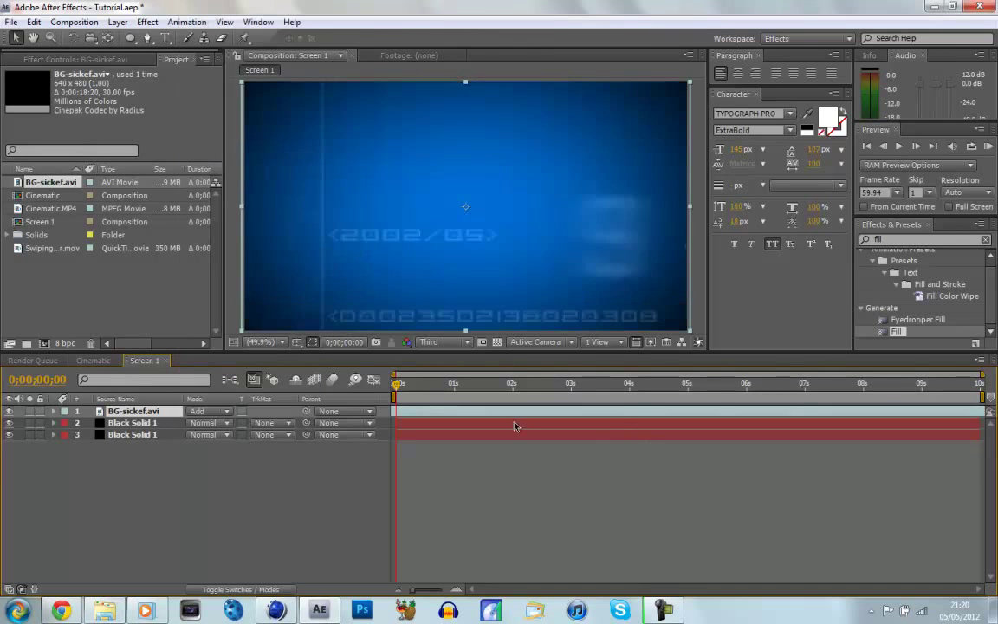
pyautogui.press('space')
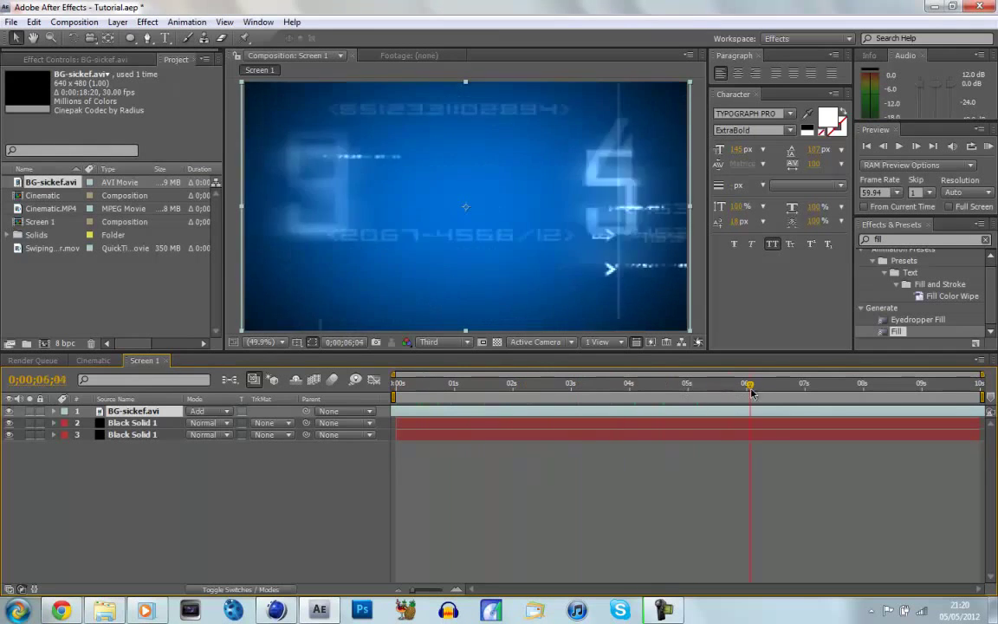
# Add white TUTORIAL text and move it toward the centre of the frame.
pyautogui.click(164, 37)
pyautogui.click(397, 201)
pyautogui.write('T')
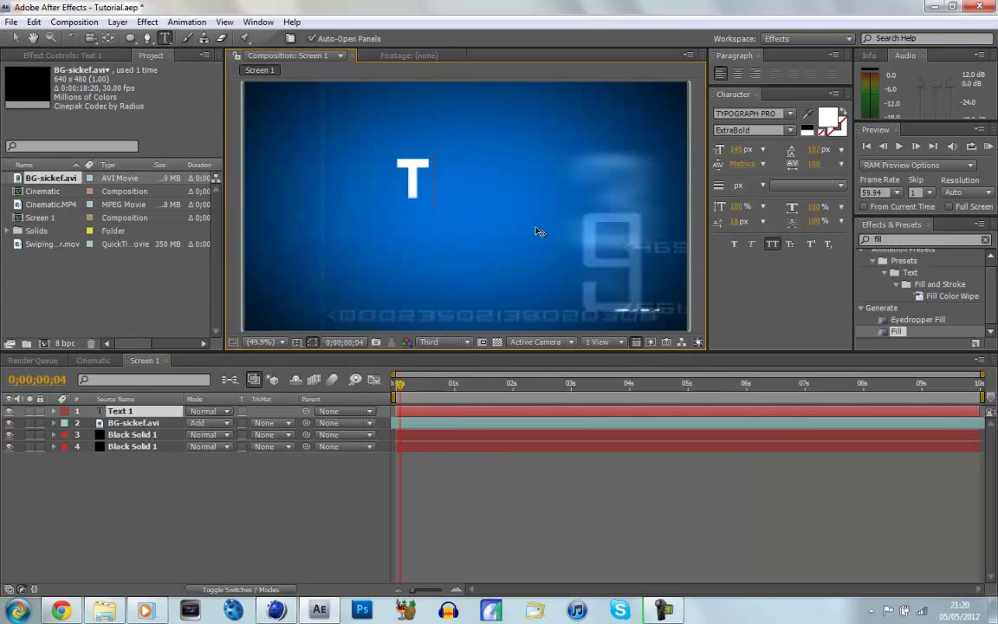
pyautogui.write('UTORIAL')
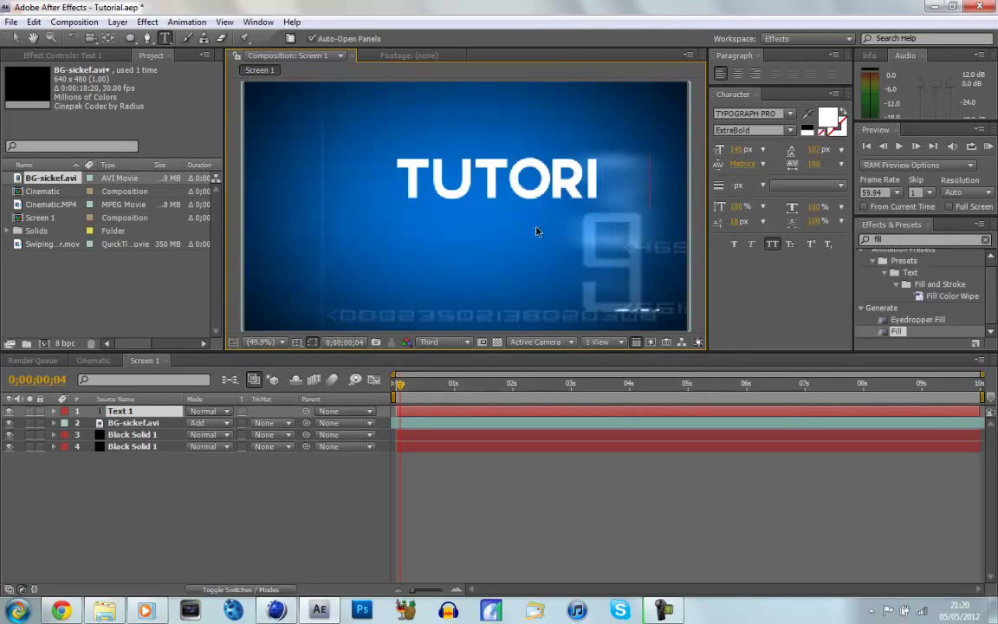
pyautogui.click(15, 38)
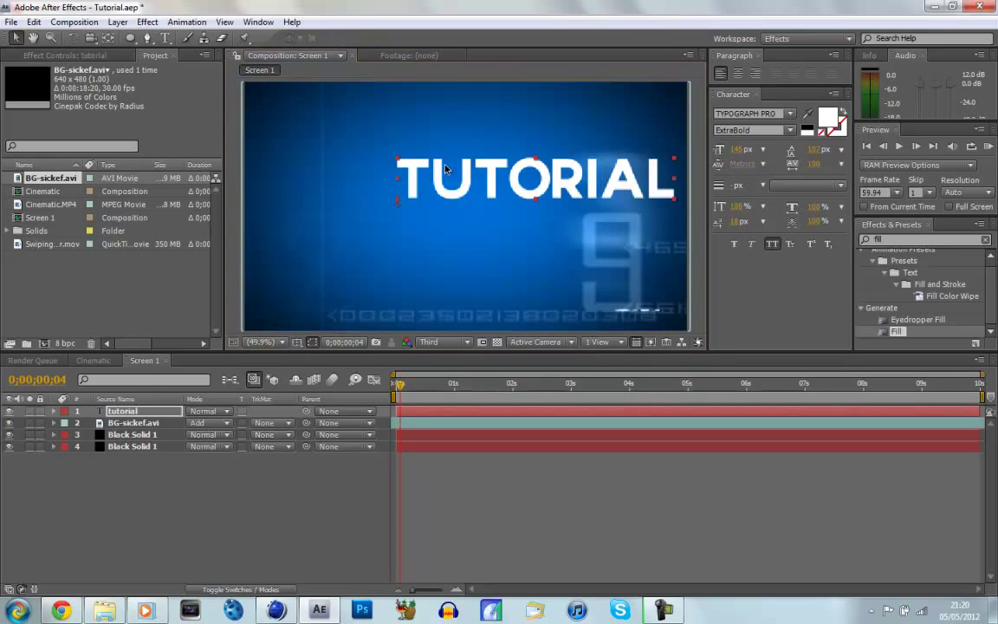
pyautogui.moveTo(455, 154); pyautogui.dragTo(399, 202)
# Duplicate the Screen 1 composition in the Project panel into Screen 2–4.
pyautogui.click(77, 309)
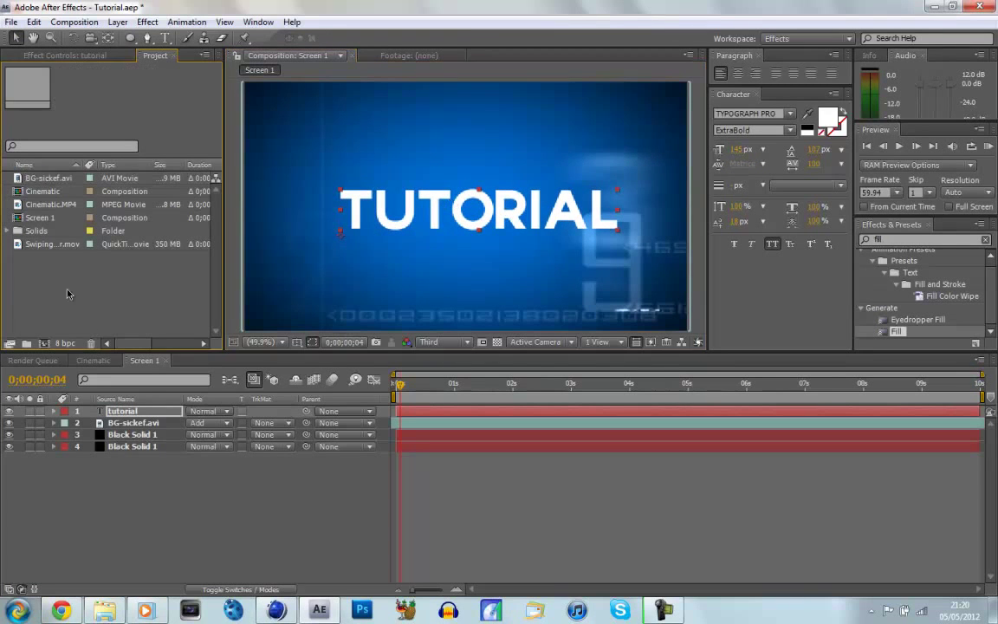
pyautogui.click(47, 218)
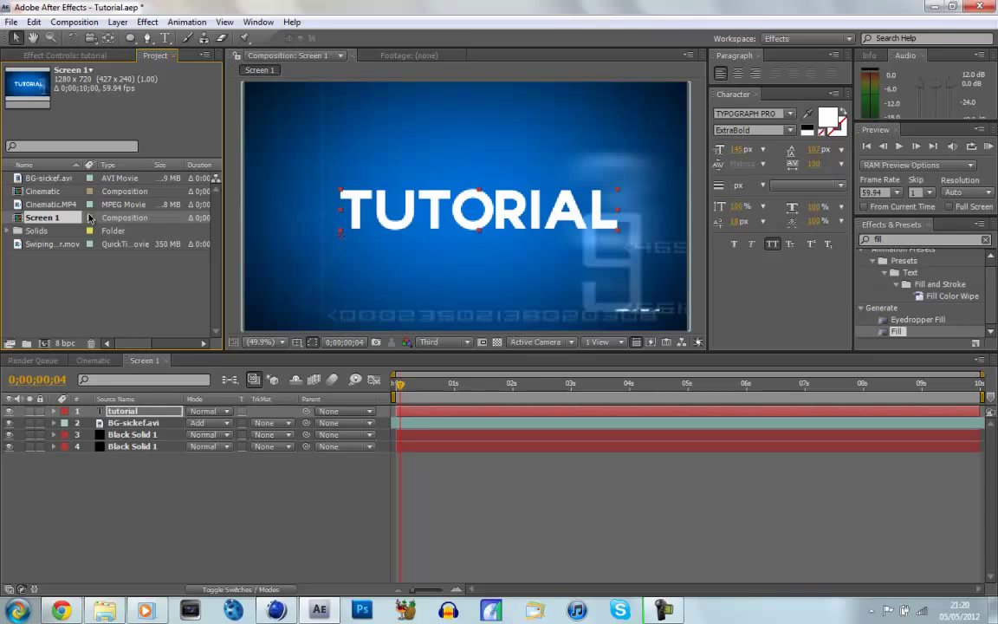
pyautogui.hotkey('ctrl', 'd')
pyautogui.hotkey('ctrl', 'd')
pyautogui.hotkey('ctrl', 'd')
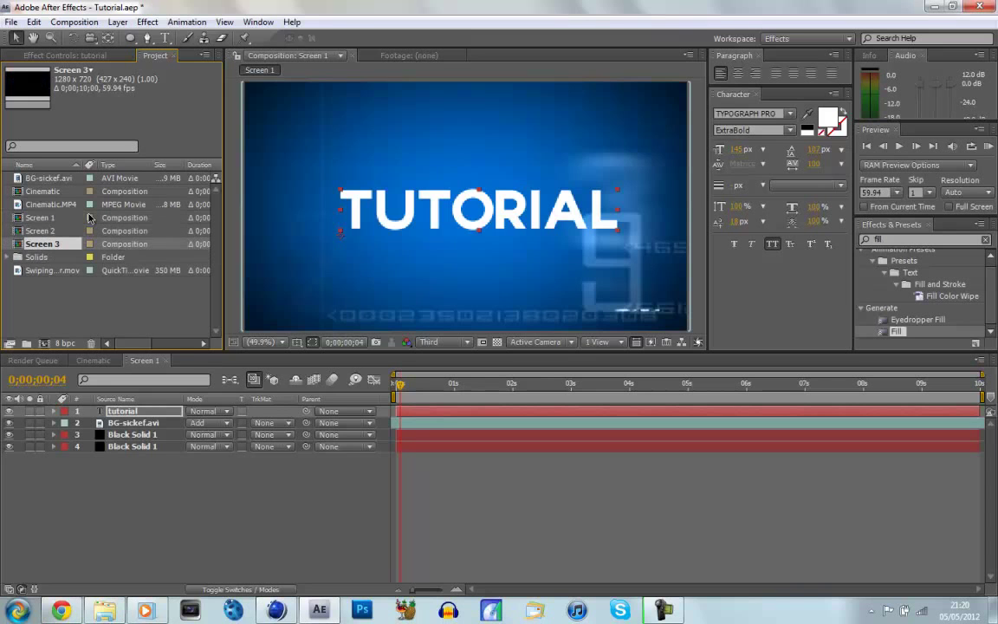
pyautogui.click(77, 295)
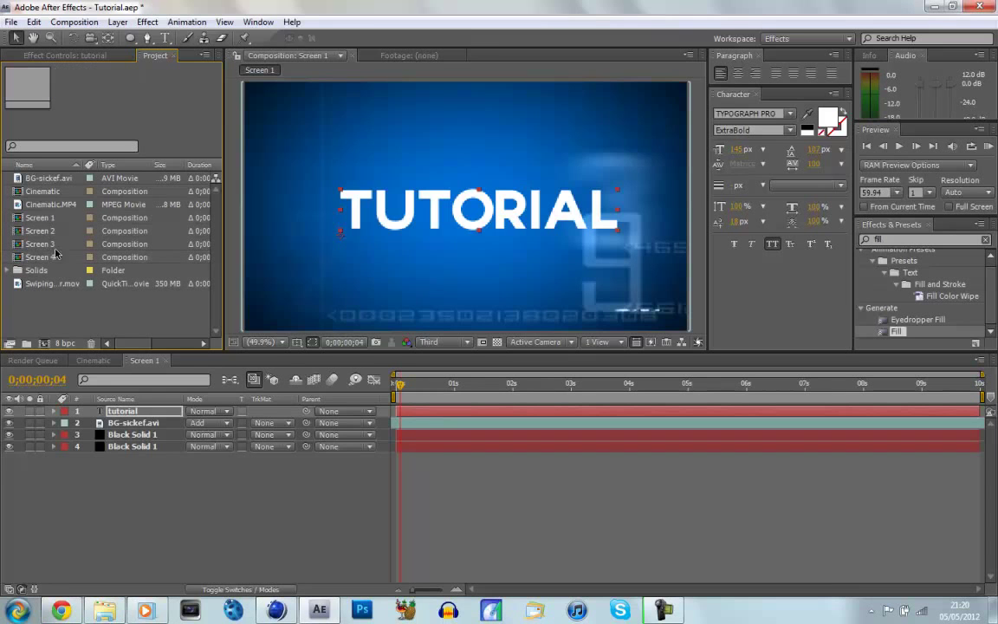